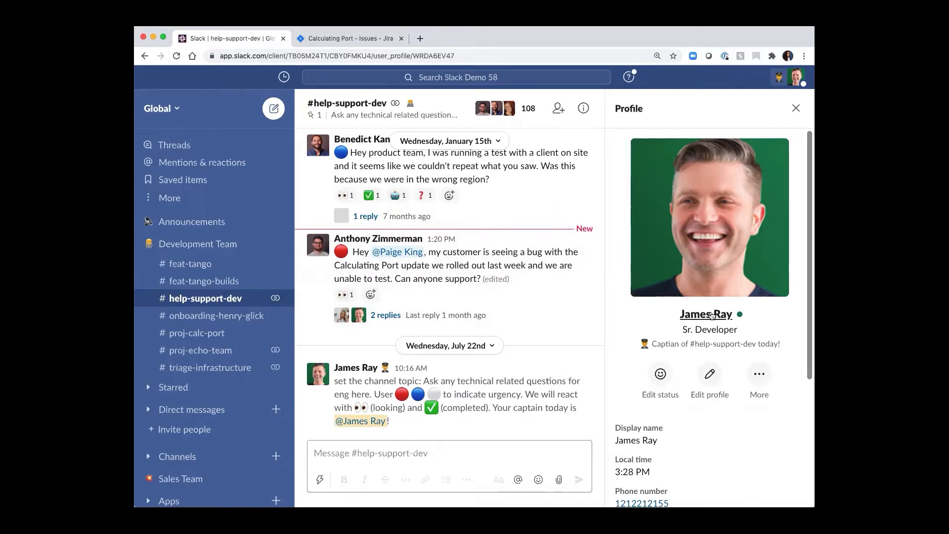
Close the profile details and review the topic, emoji reactions and earlier support requests in #help-support-dev
mouse_move(713, 339)
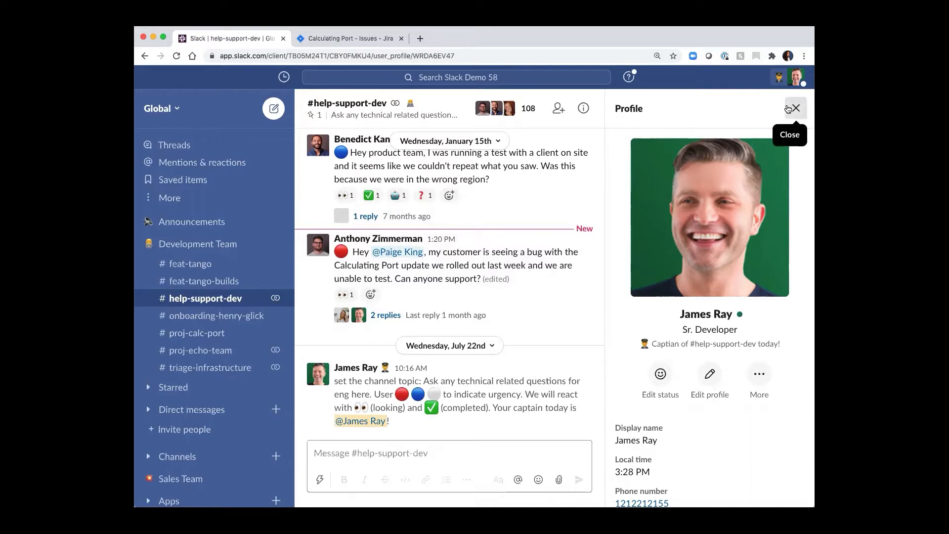
click(796, 107)
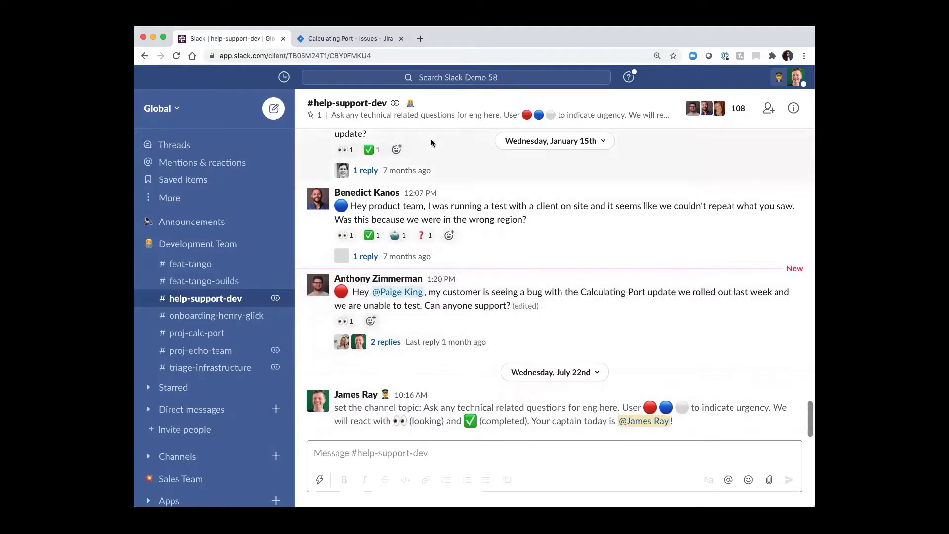
mouse_move(455, 117)
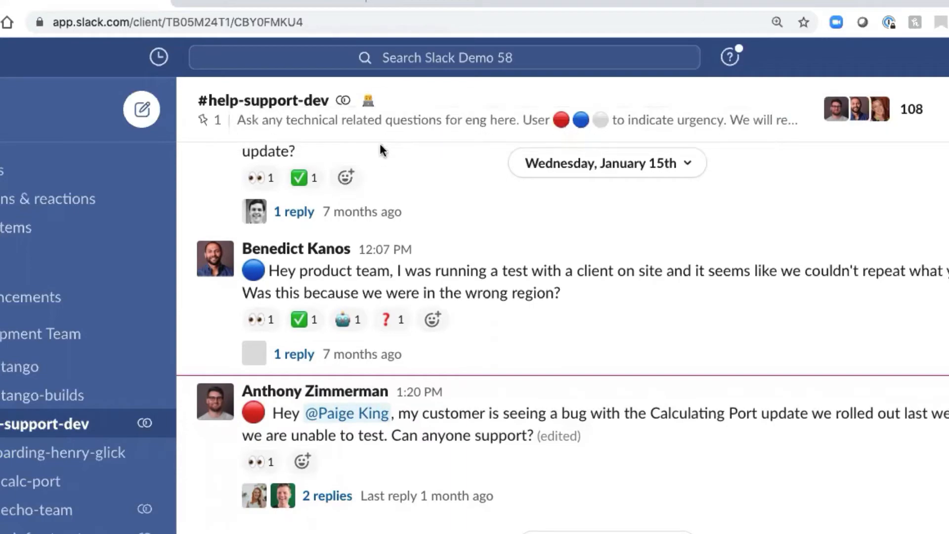
mouse_move(261, 463)
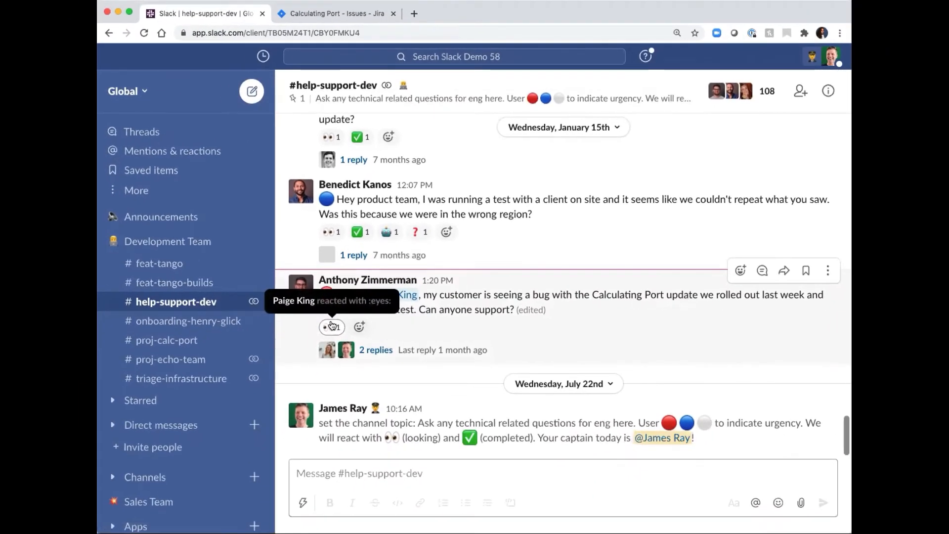
mouse_move(364, 234)
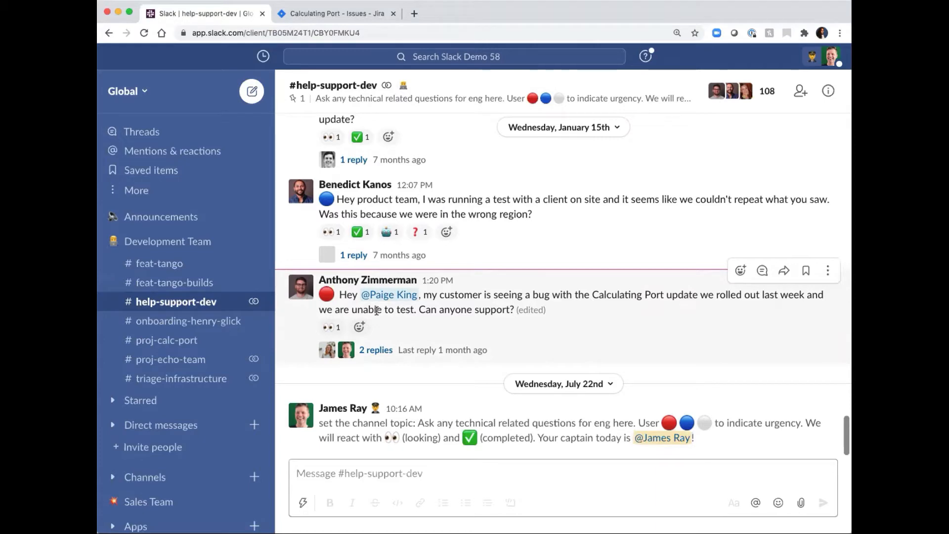
scroll(389, 273, up, 5)
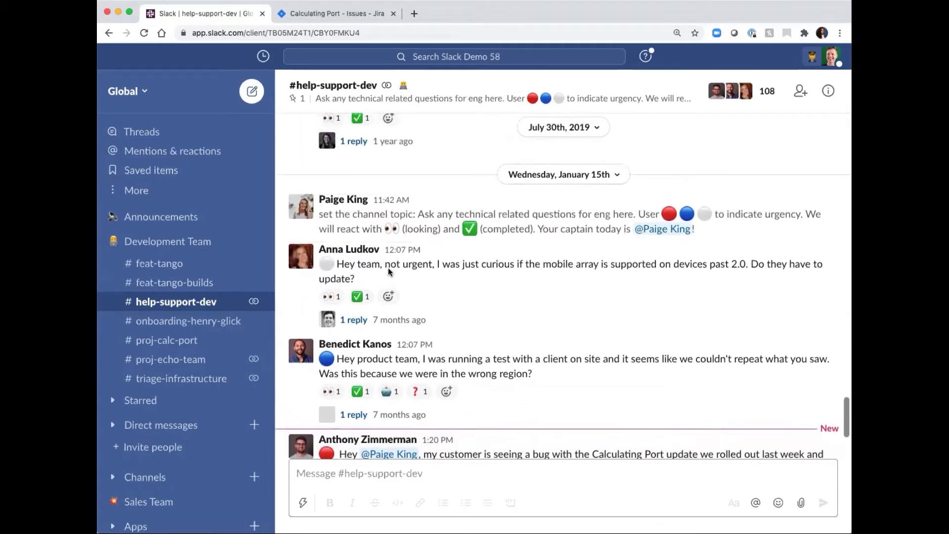
scroll(389, 271, down, 5)
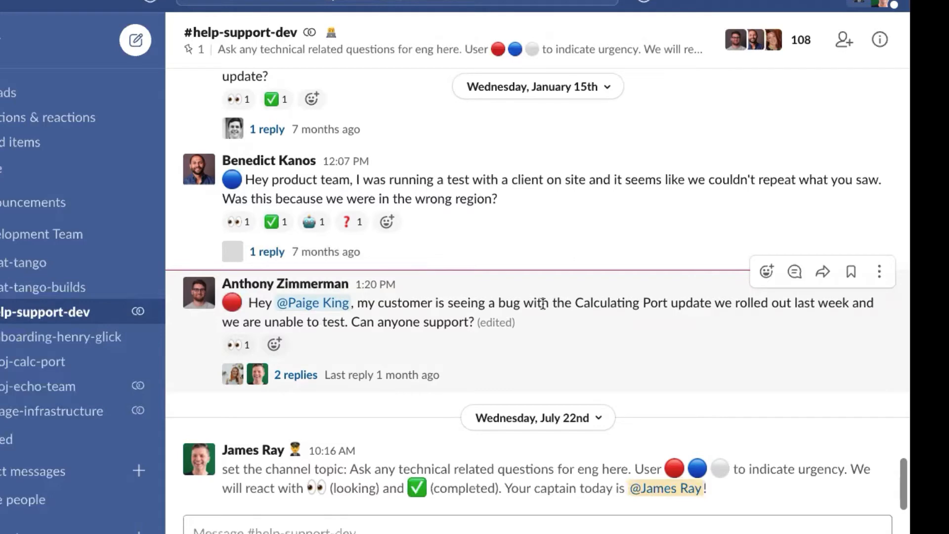
Read the Calculating Port bug report, check its reaction and replies, and close the thread
drag(574, 302, 681, 308)
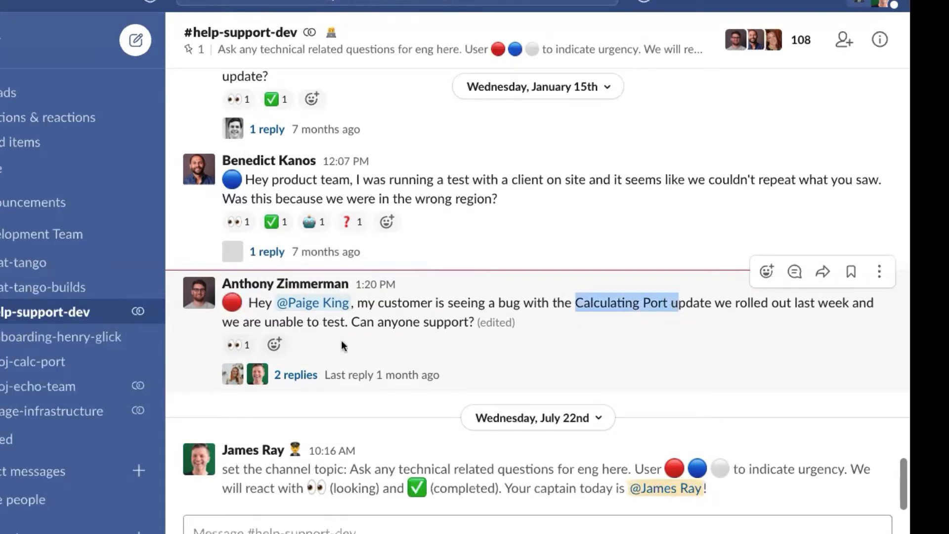
click(277, 326)
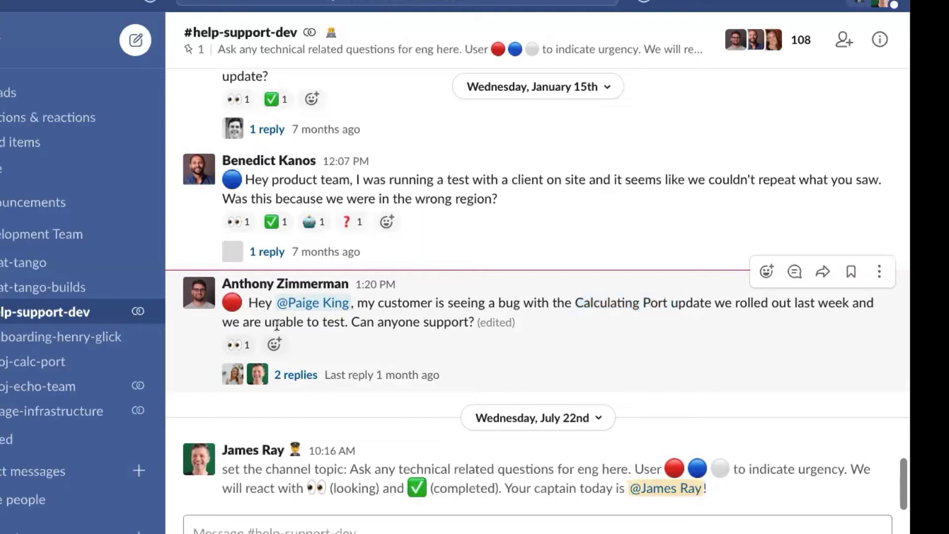
mouse_move(241, 346)
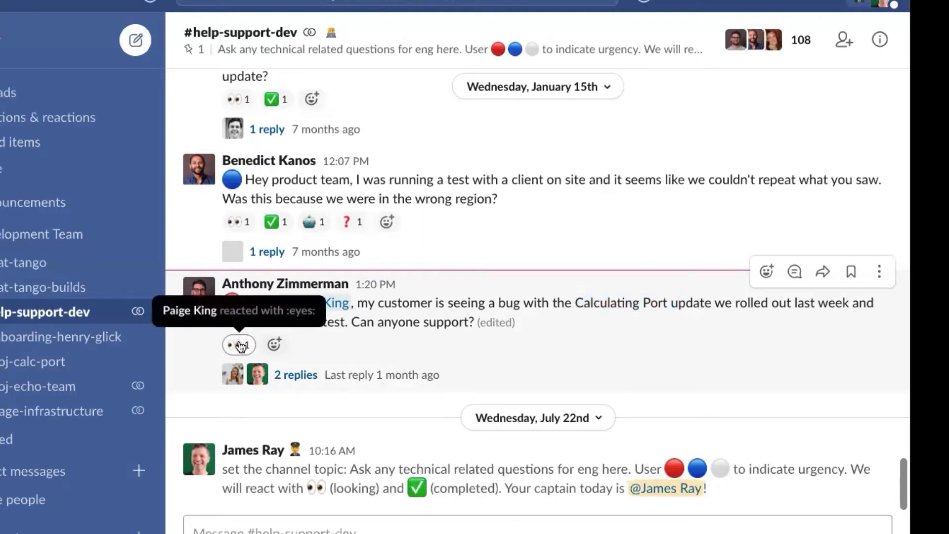
click(295, 376)
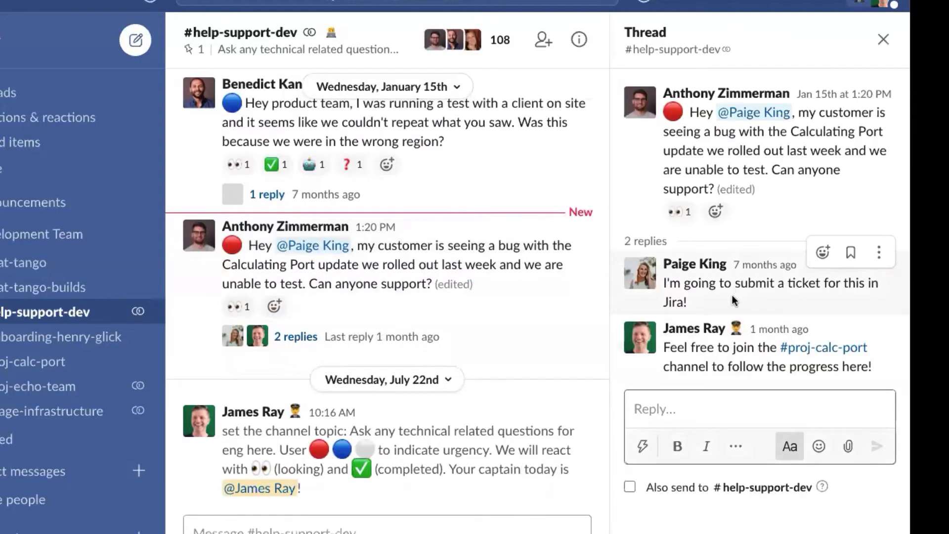
click(697, 295)
triple_click(666, 287)
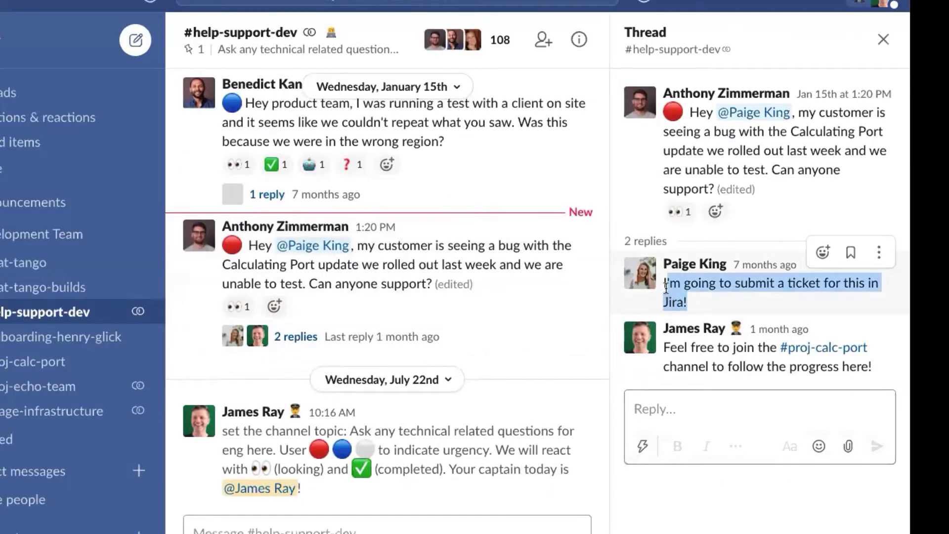
click(666, 287)
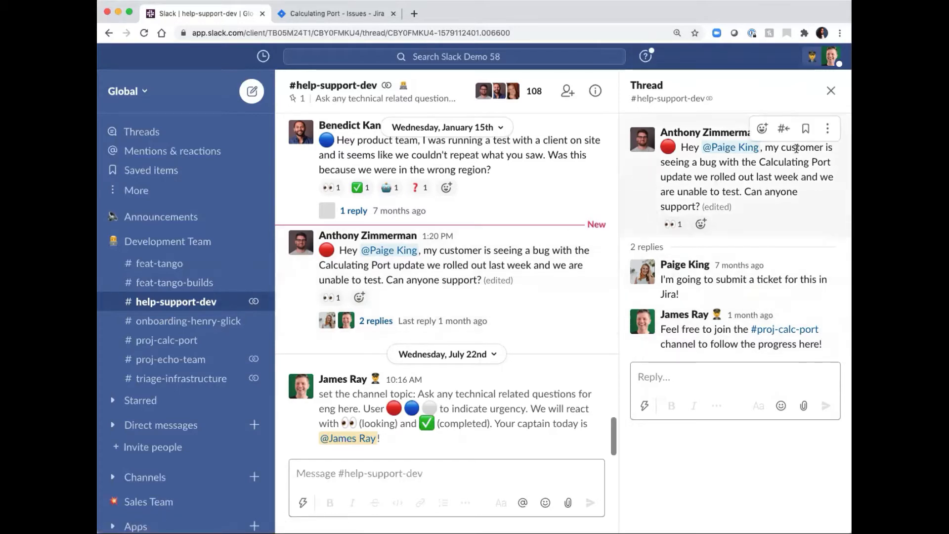
click(831, 91)
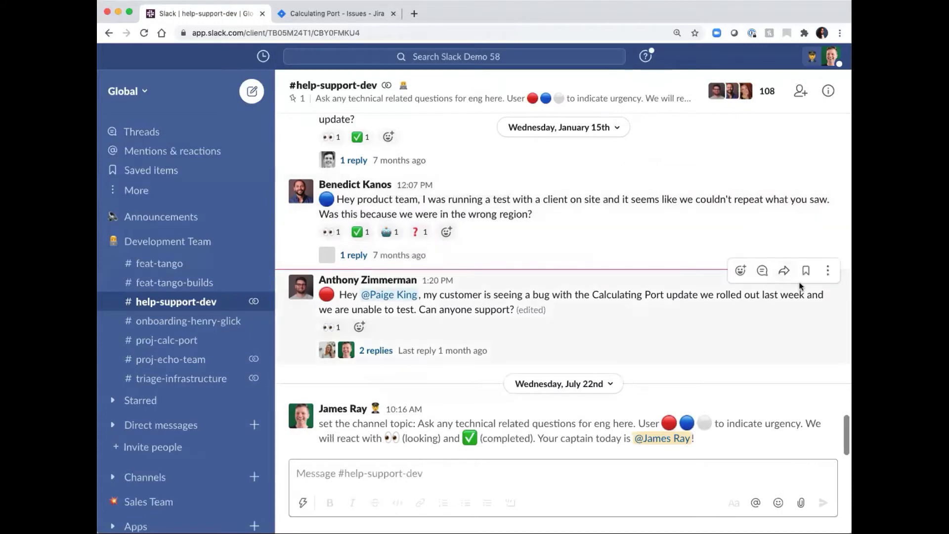
Start a Jira issue from the Calculating Port bug message, with project Calculating Port and issue type Bug
click(828, 271)
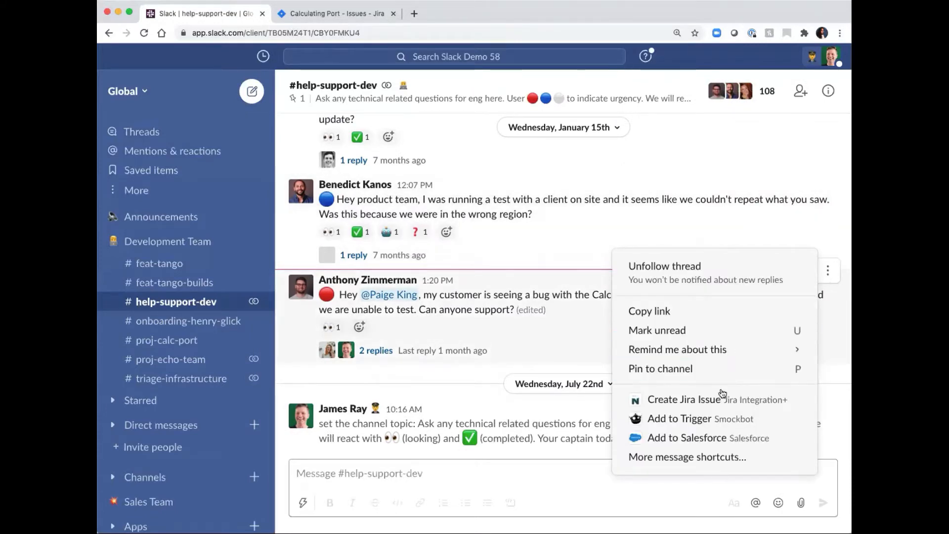
click(710, 399)
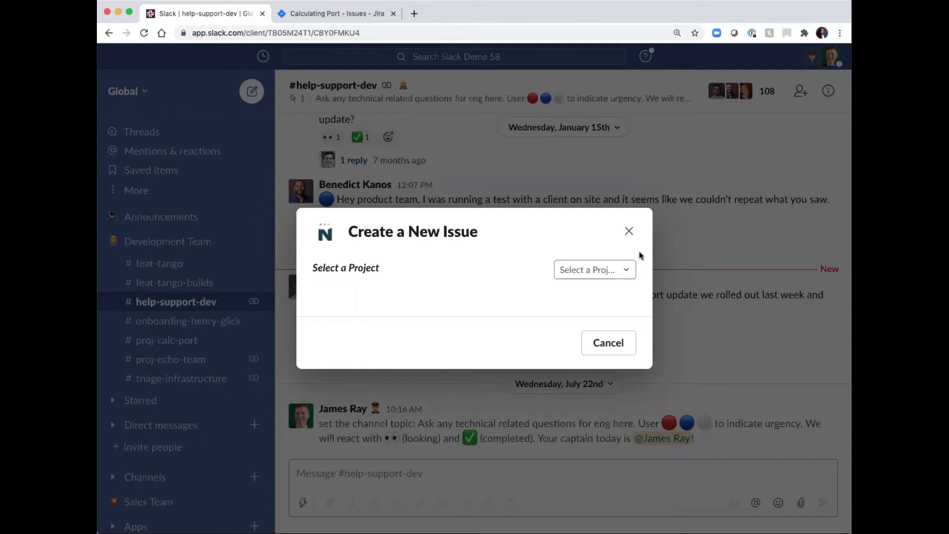
click(619, 269)
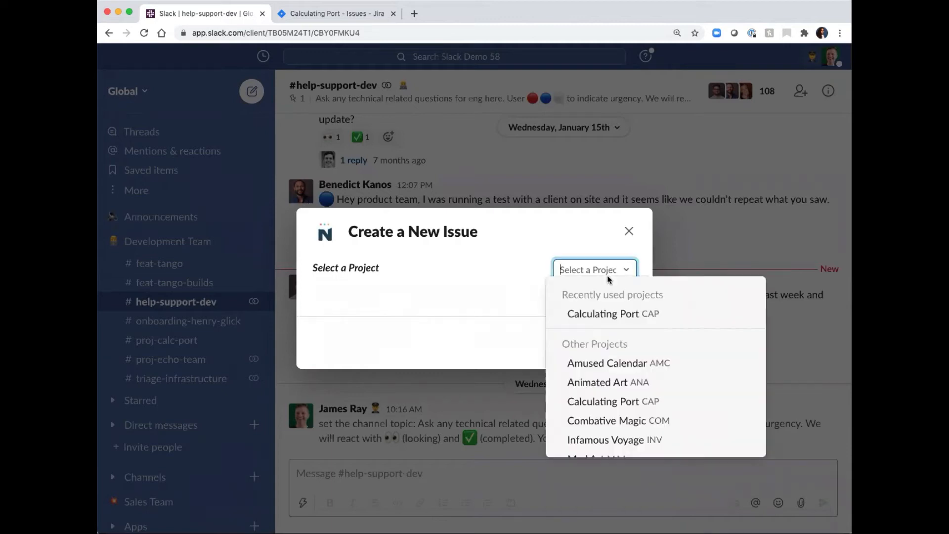
click(603, 316)
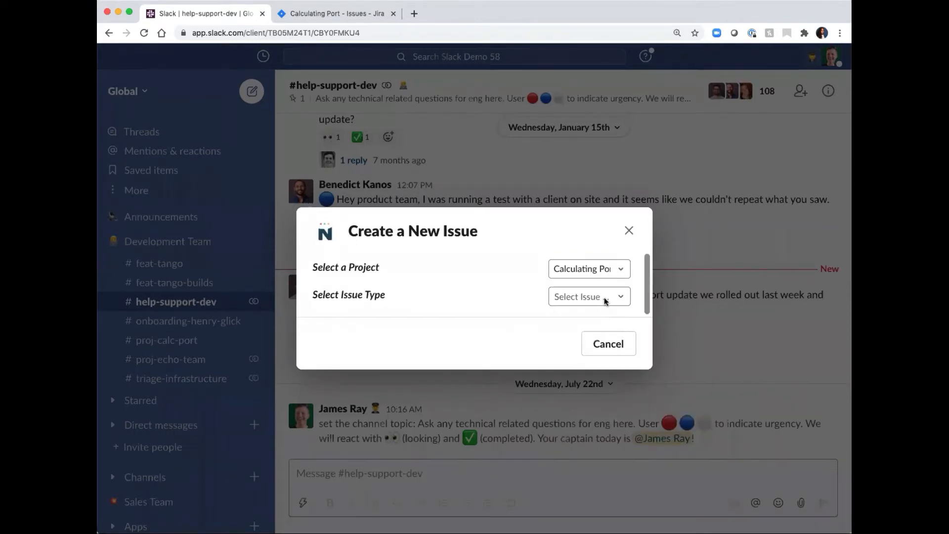
click(604, 297)
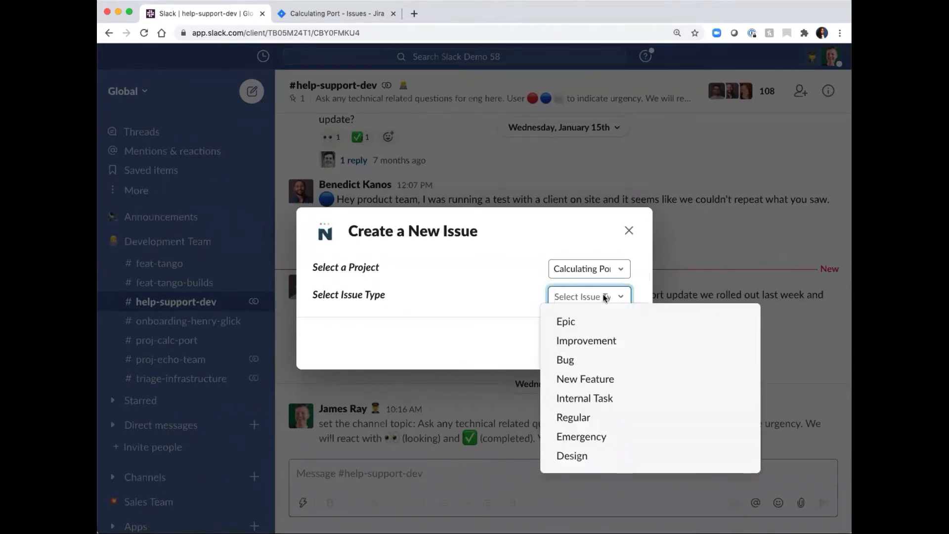
click(574, 360)
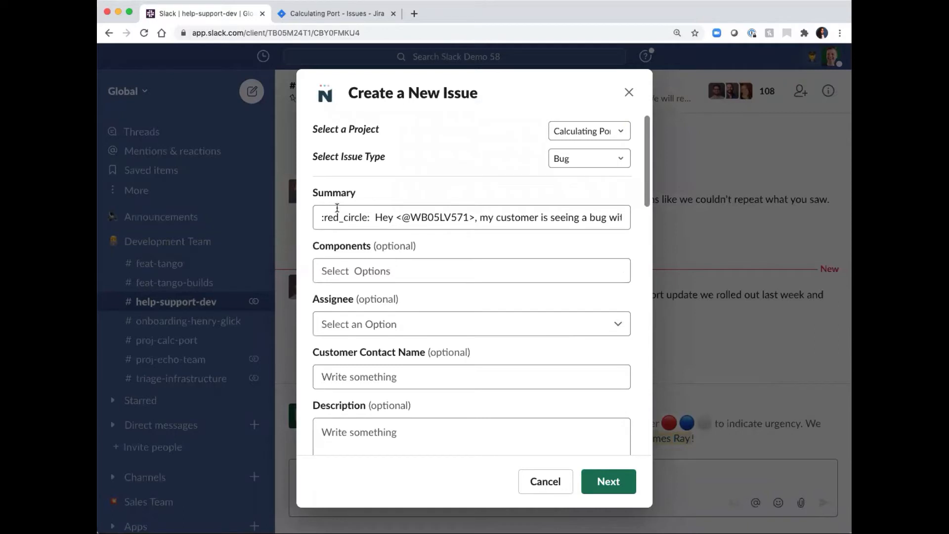
Review the bug's optional fields and submit the issue with the prefilled summary
scroll(602, 260, down, 5)
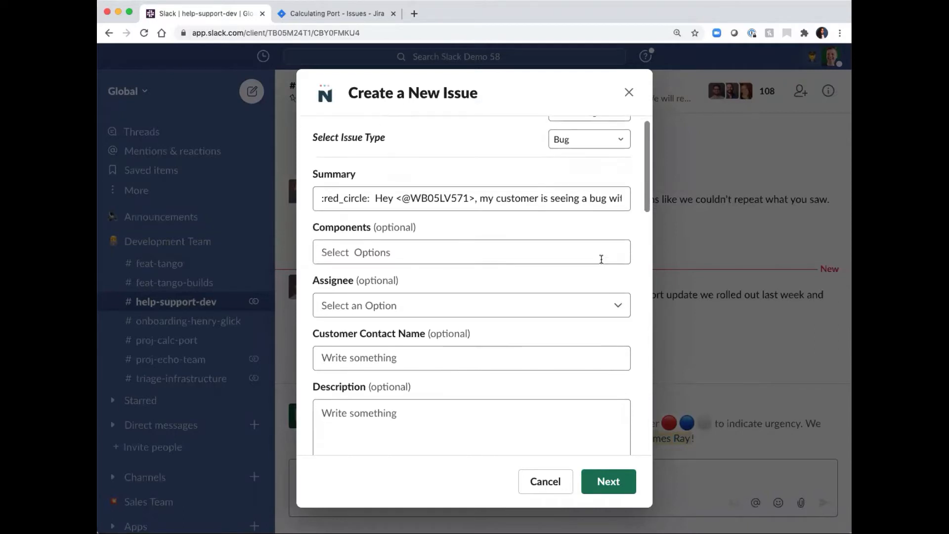
scroll(601, 260, down, 6)
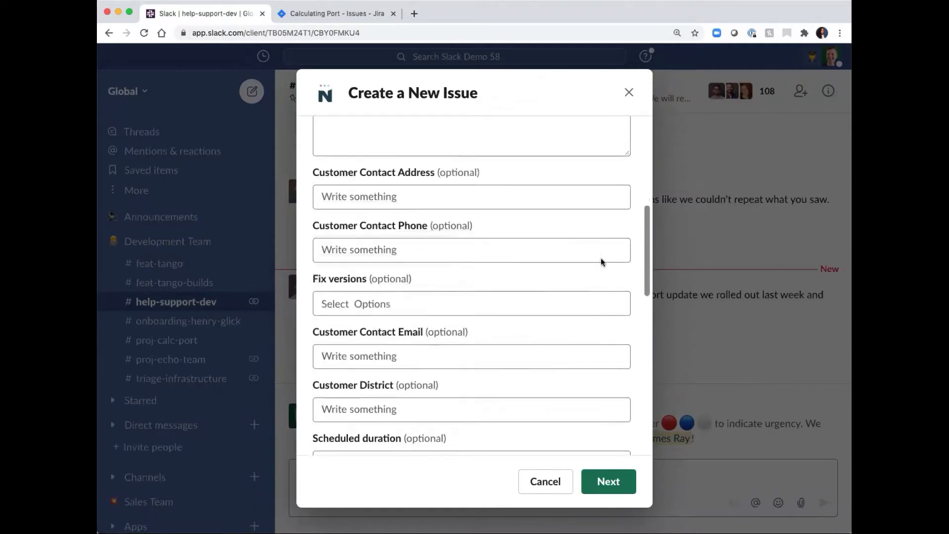
scroll(602, 262, down, 6)
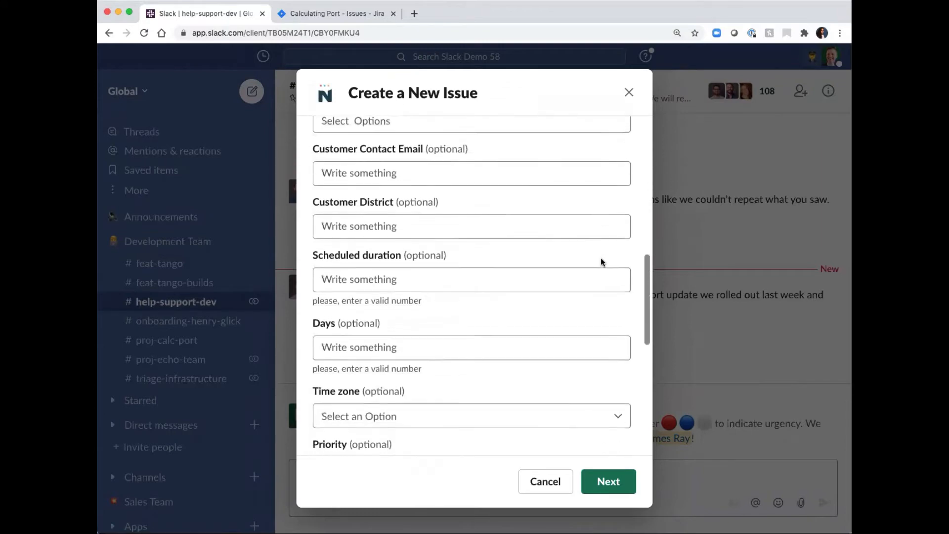
scroll(603, 263, down, 1)
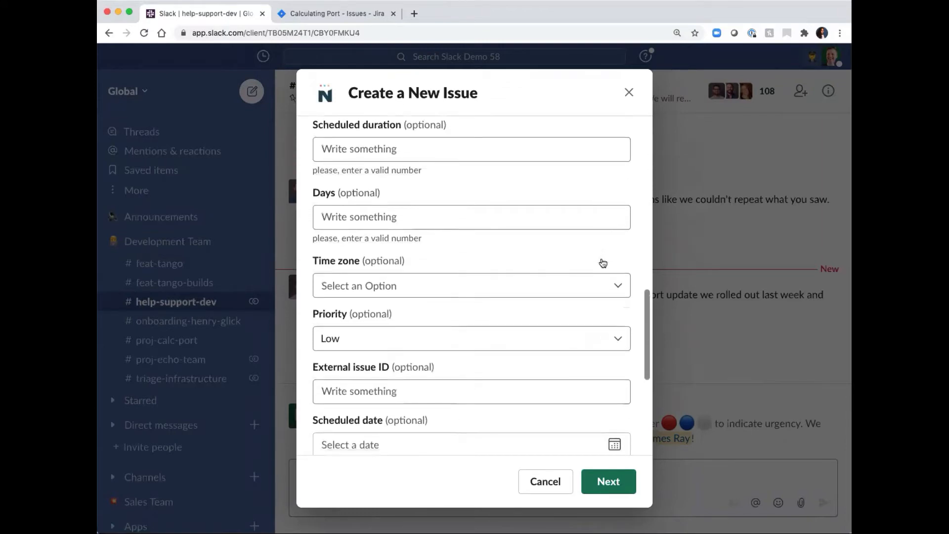
scroll(602, 261, down, 7)
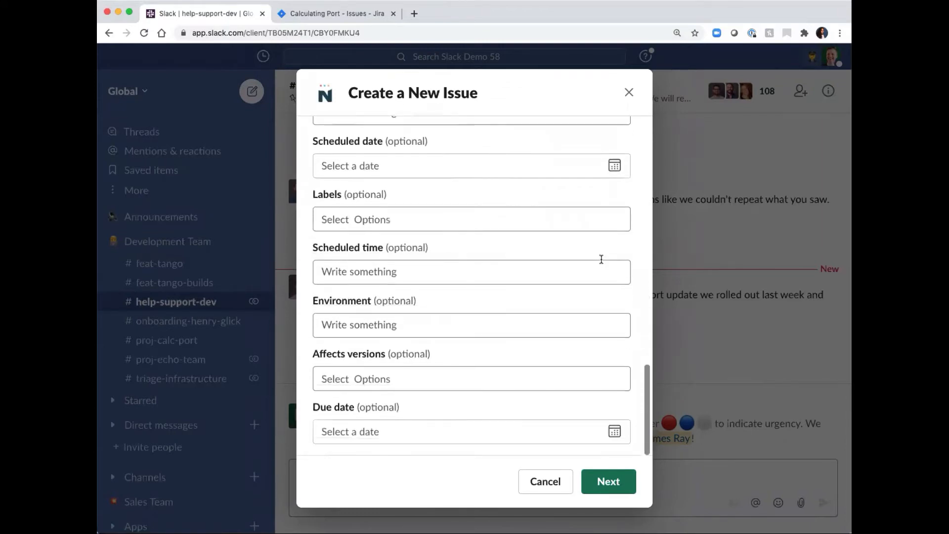
scroll(601, 259, up, 20)
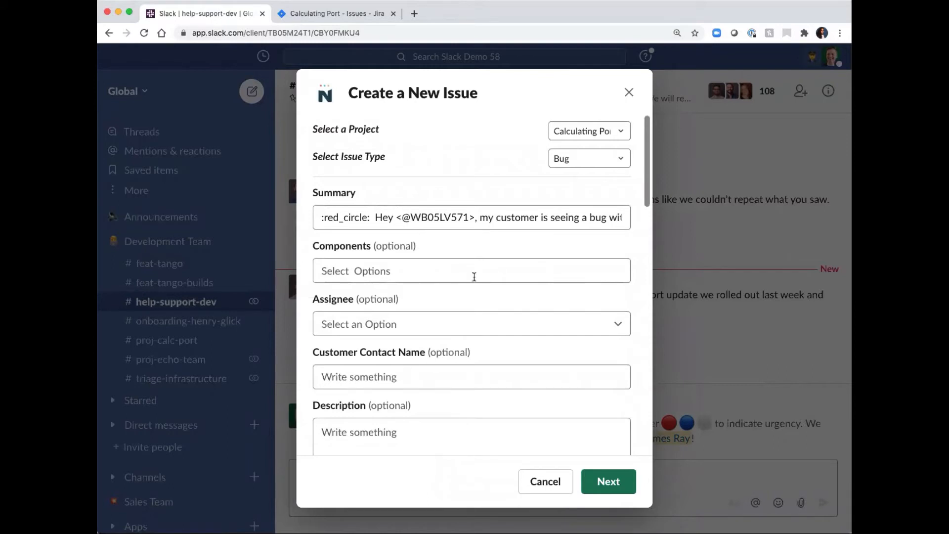
click(614, 484)
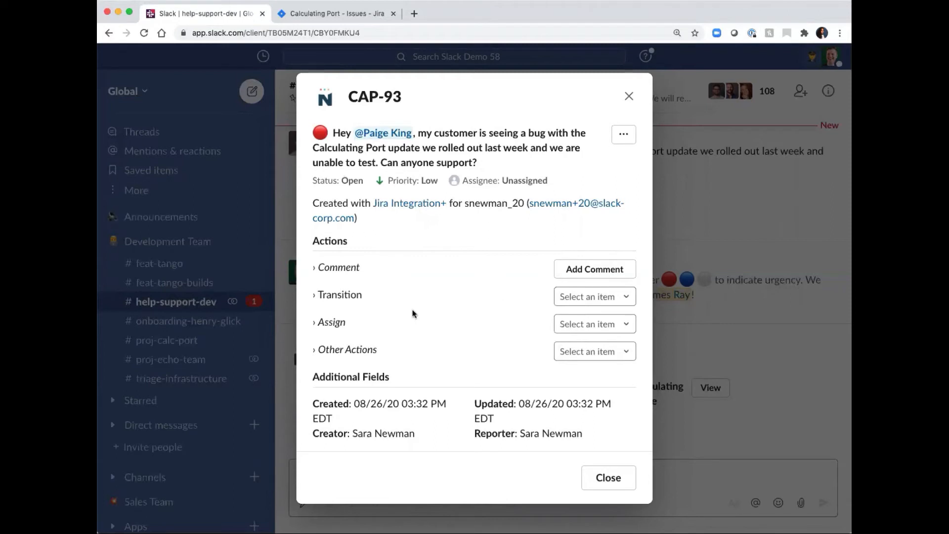
Check the available assignees for the new Jira issue and close its details without assigning anyone
click(601, 327)
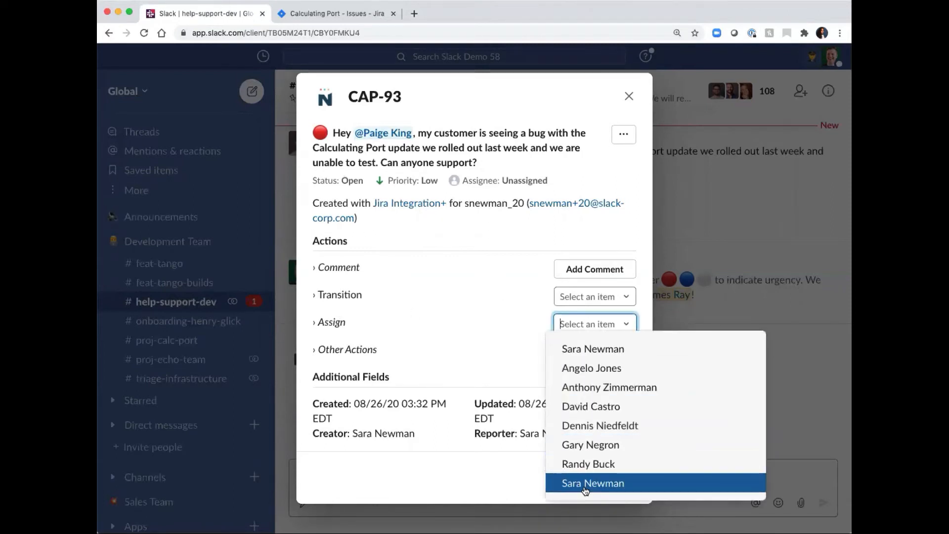
click(487, 370)
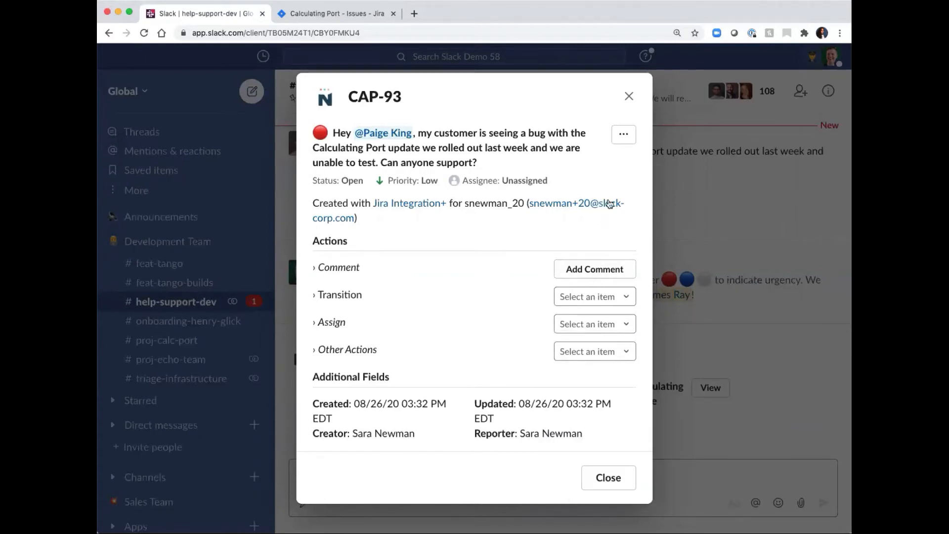
click(630, 94)
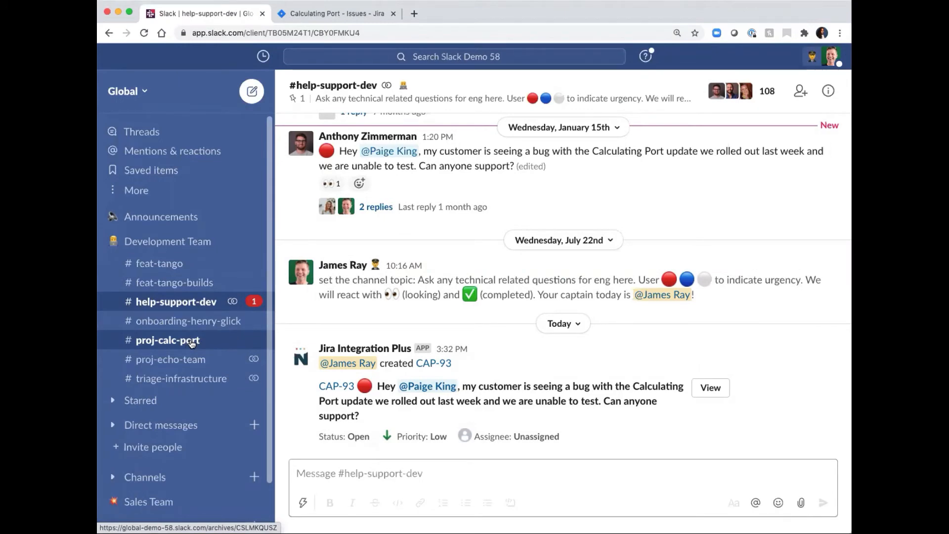
Review the CAP-93 notification in #proj-calc-port and view its linked issue in Jira, ending back in Slack
click(191, 341)
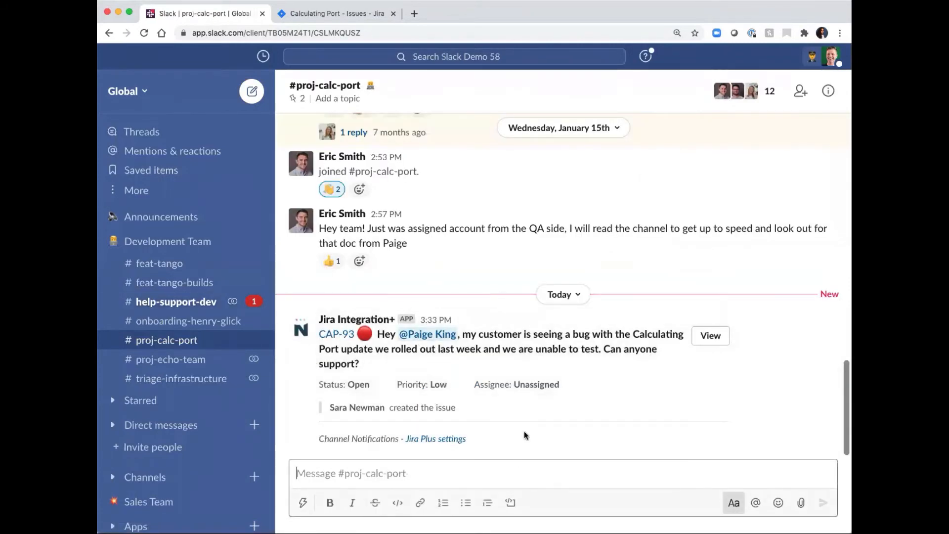
scroll(495, 330, up, 1)
scroll(494, 329, up, 10)
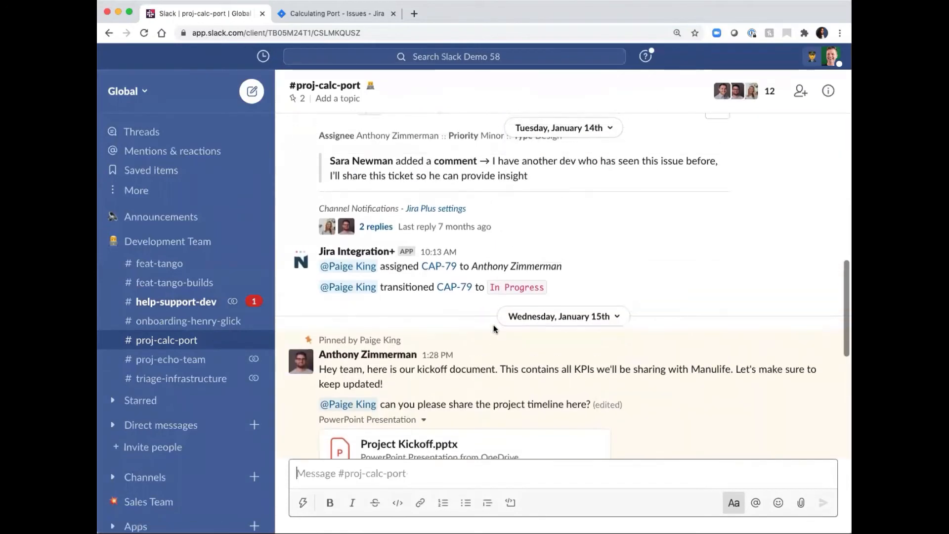
scroll(494, 329, down, 10)
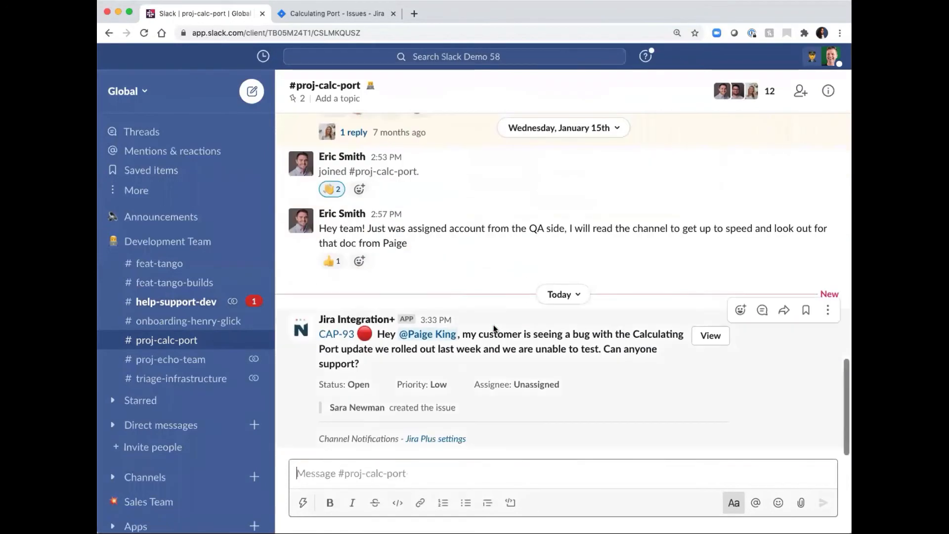
click(335, 338)
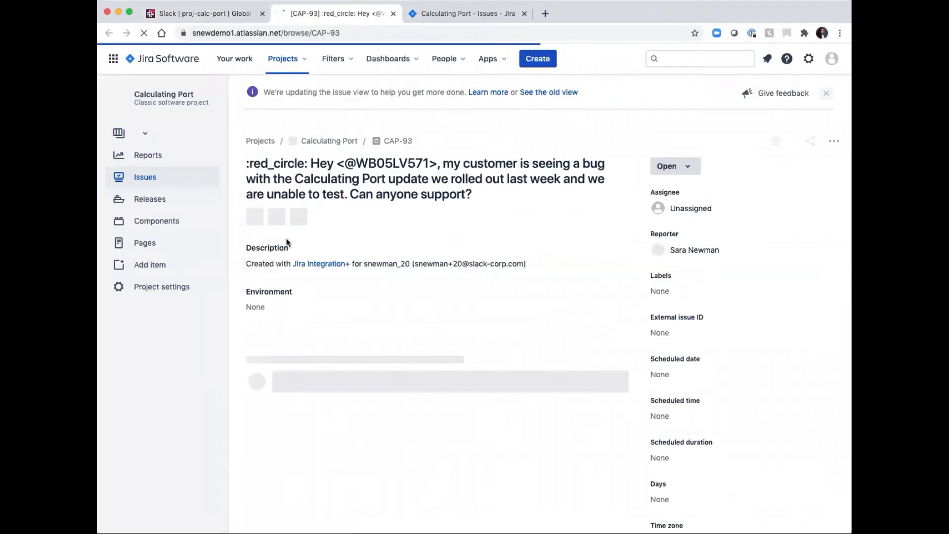
click(204, 13)
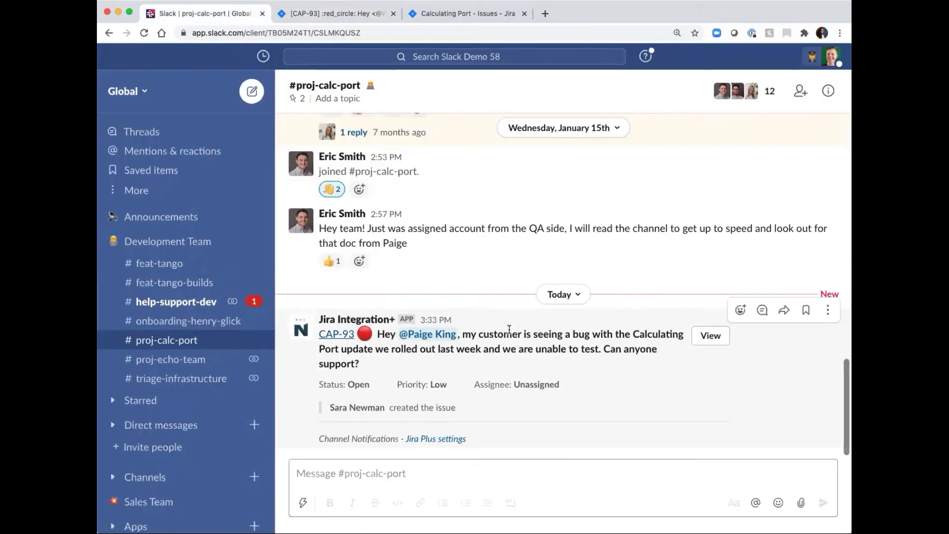
Review the #proj-calc-port history, including the pinned kickoff posts and CAP-79 updates, and return to the latest CAP-93 notification
scroll(510, 330, up, 5)
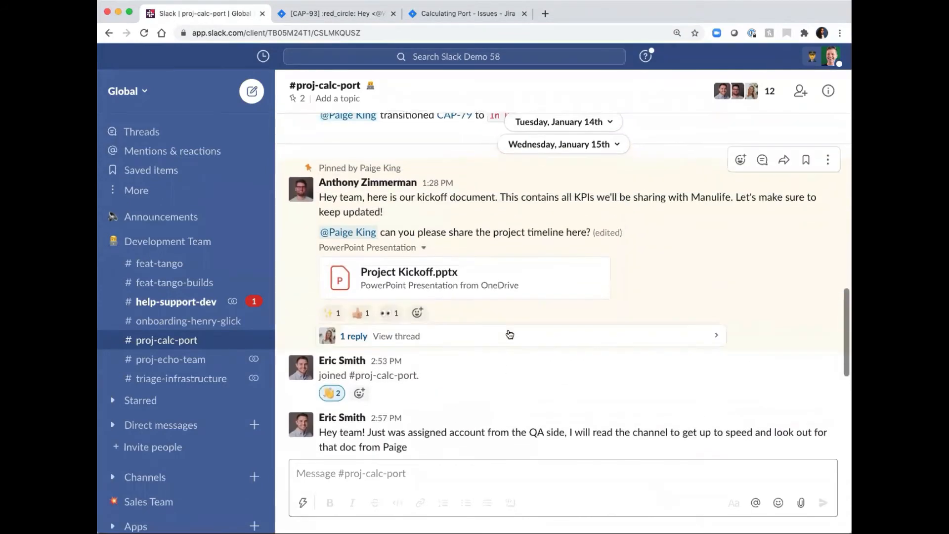
scroll(509, 334, up, 3)
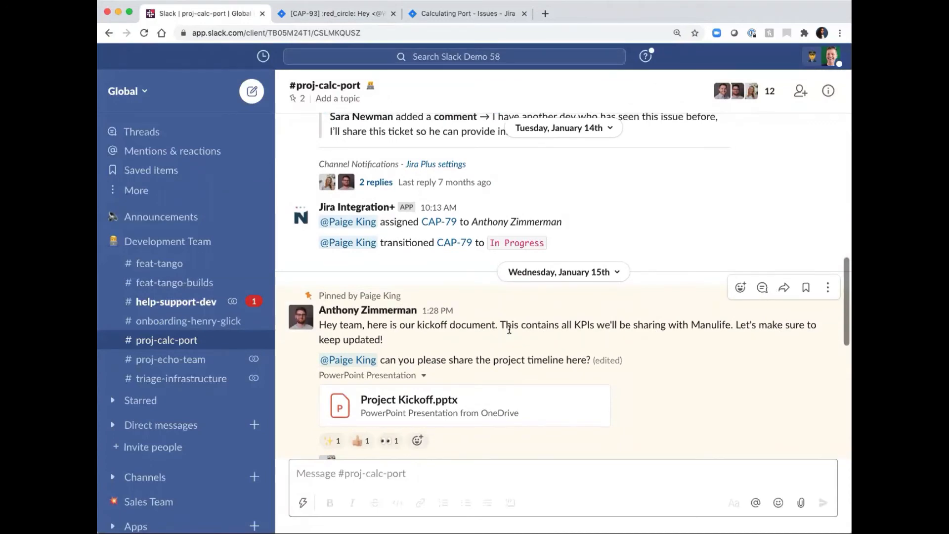
scroll(510, 330, up, 2)
scroll(509, 333, up, 8)
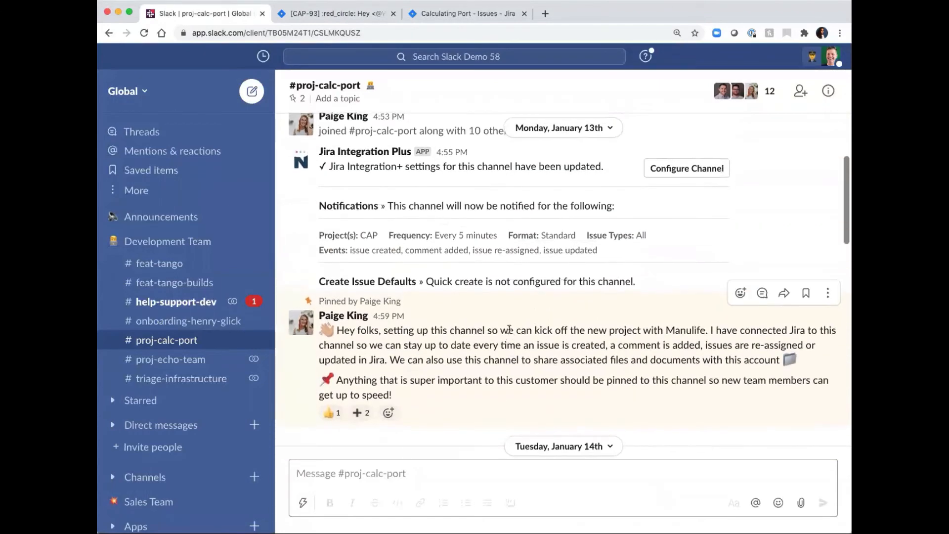
scroll(509, 332, down, 5)
scroll(509, 333, down, 5)
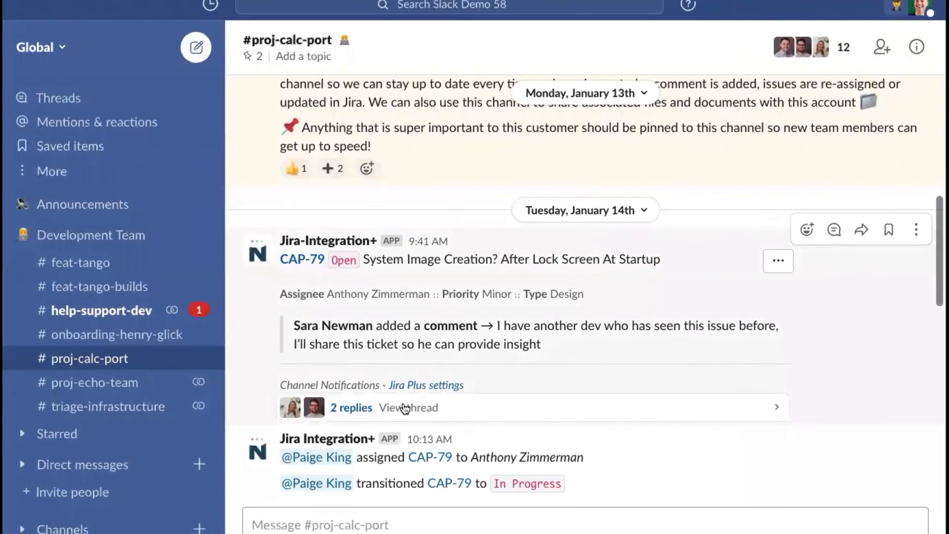
click(420, 375)
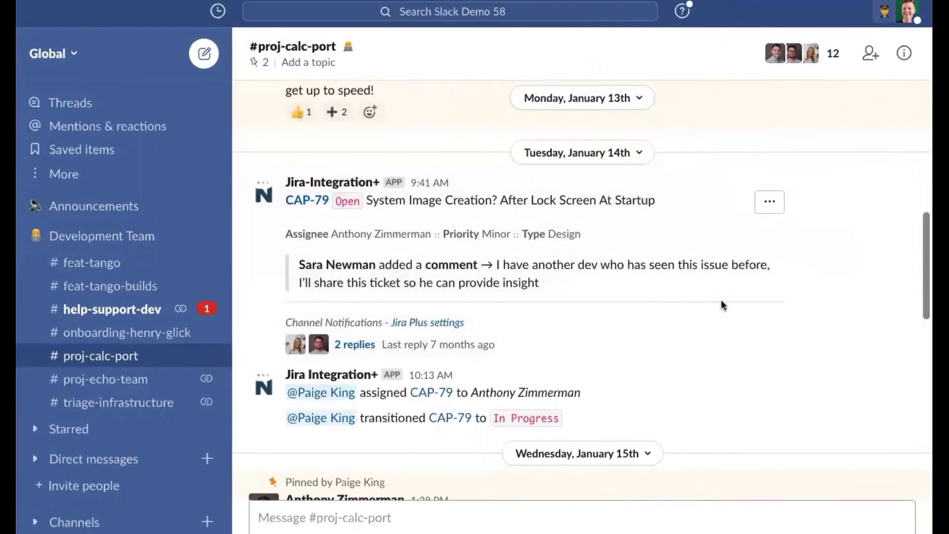
scroll(721, 300, down, 8)
scroll(678, 297, down, 6)
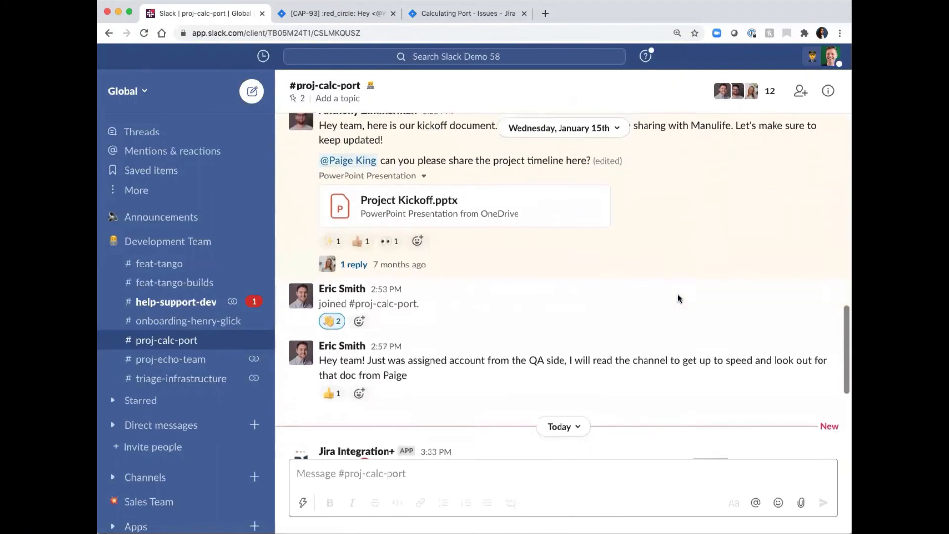
scroll(678, 297, down, 2)
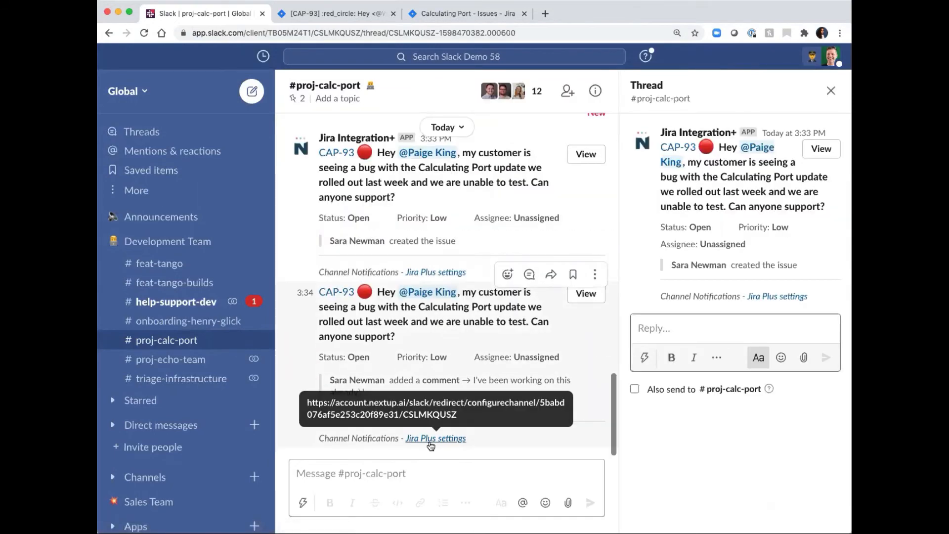
Open the channel's Jira Plus settings and enable notifications for when an issue is moved to another project
click(429, 440)
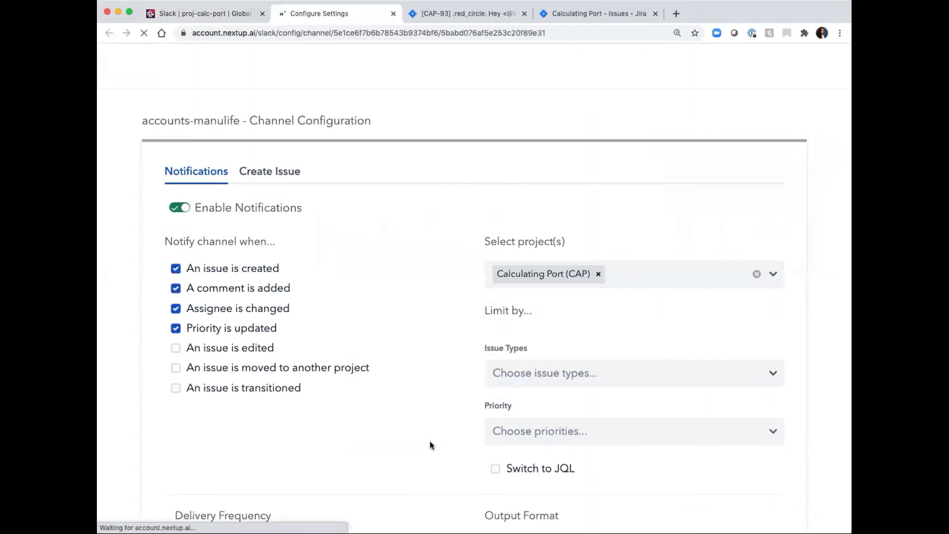
scroll(429, 445, down, 2)
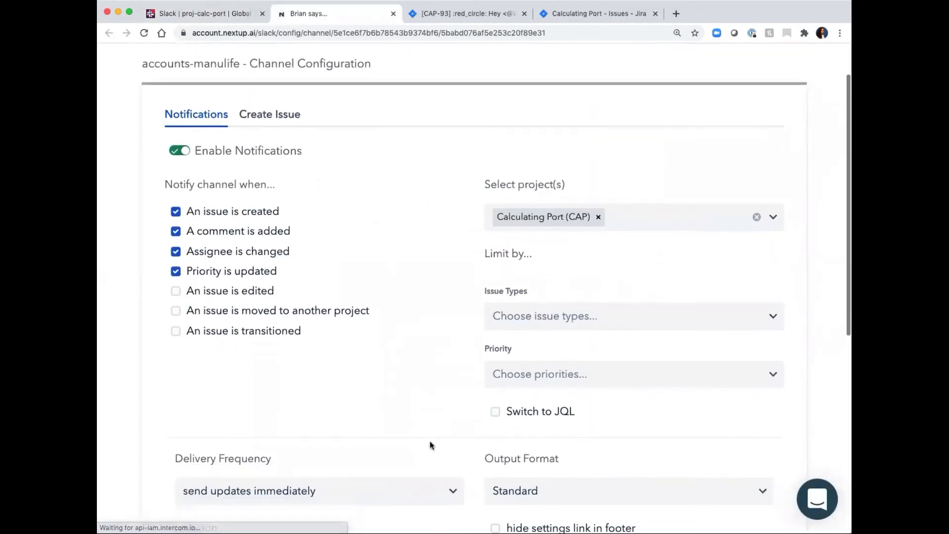
scroll(429, 445, down, 2)
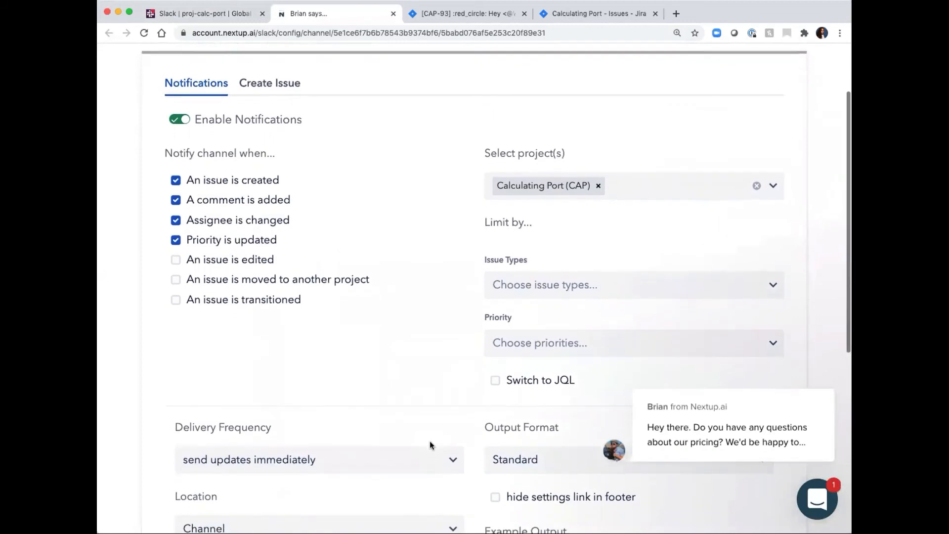
scroll(429, 441, down, 1)
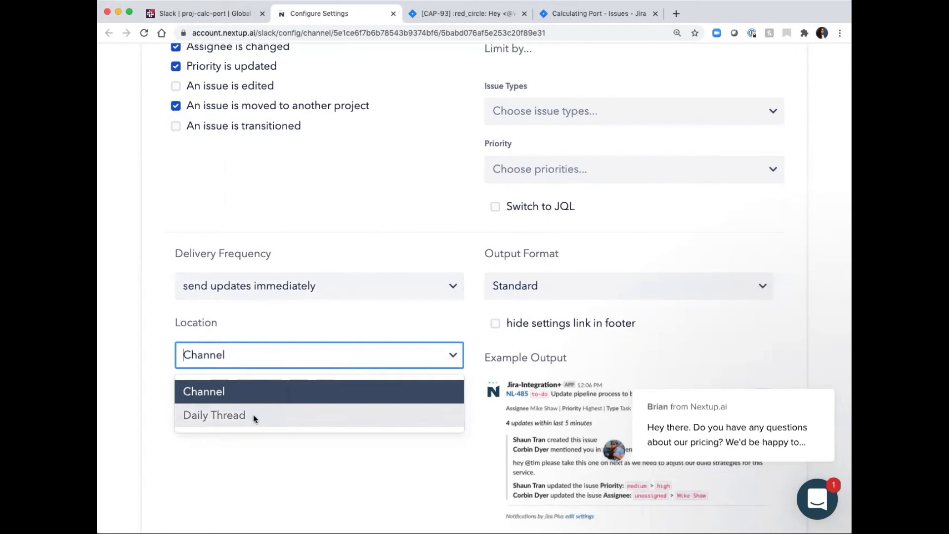
Set the notification location to Daily Thread and save the configuration with the update announced to the channel
click(253, 414)
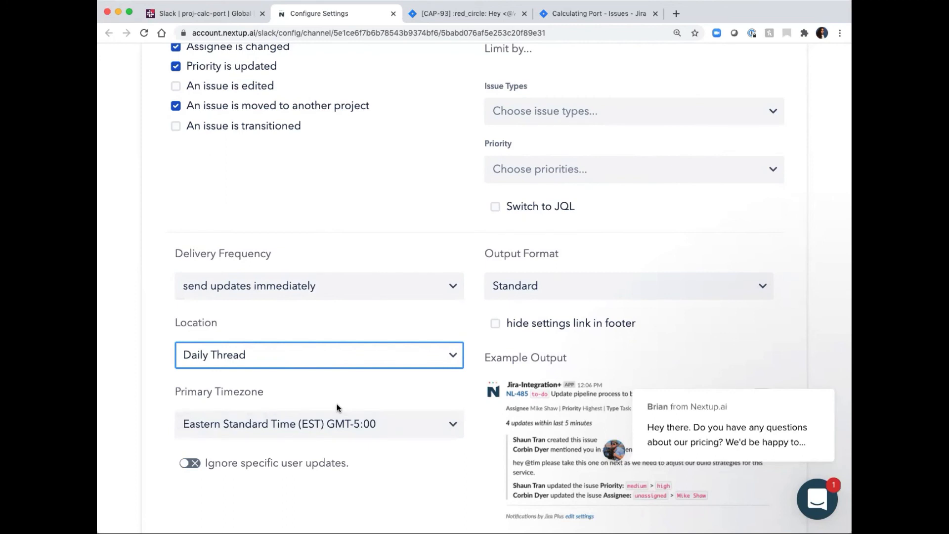
scroll(336, 407, down, 3)
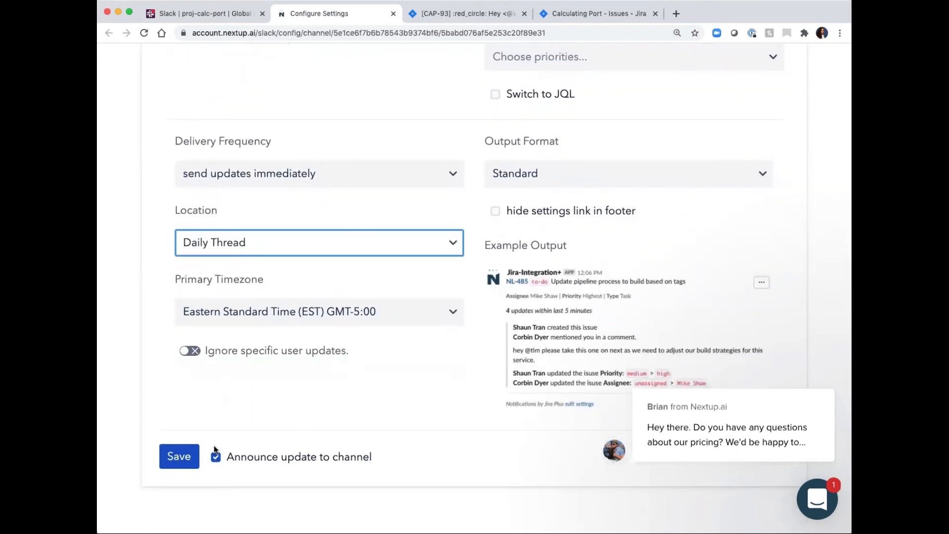
click(190, 462)
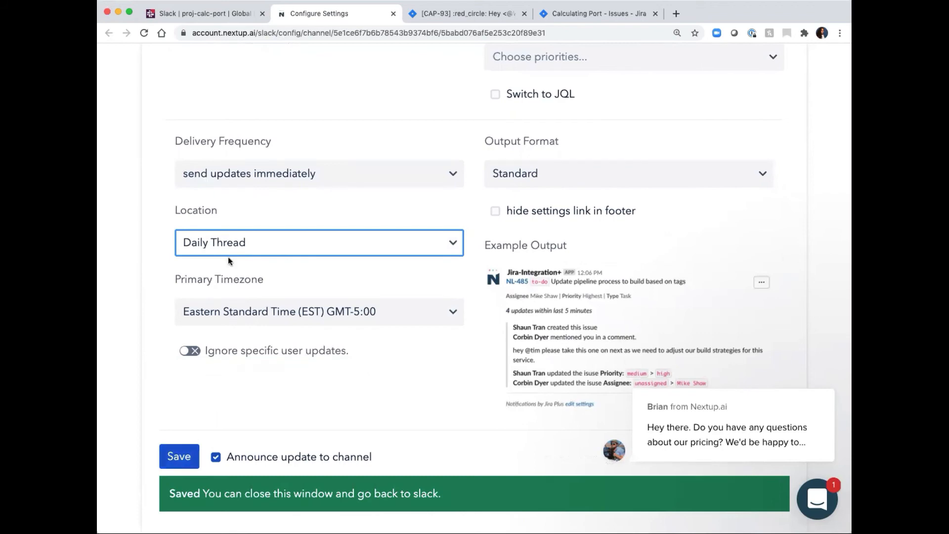
Return to Slack and review the Jira Integration Plus announcement of the channel's notification settings in #proj-calc-port
click(209, 17)
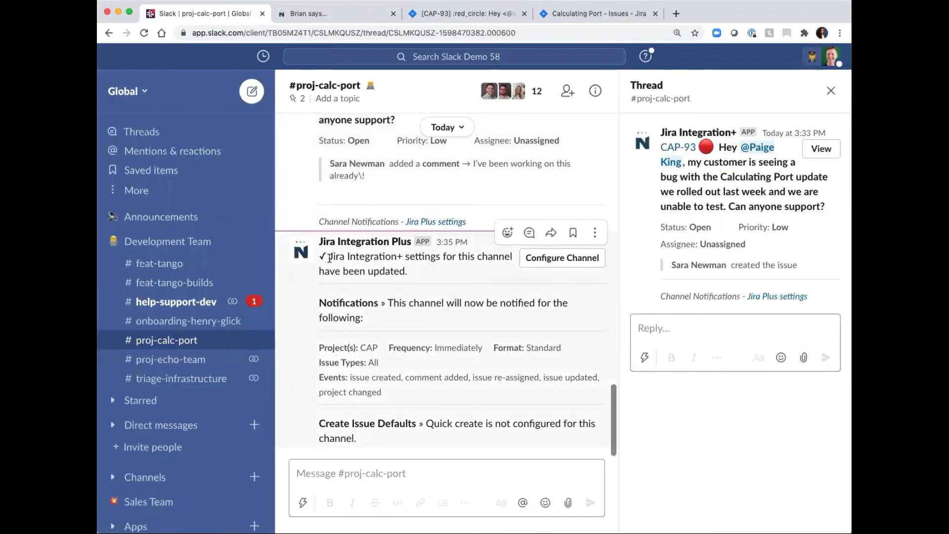
drag(328, 257, 428, 351)
click(429, 350)
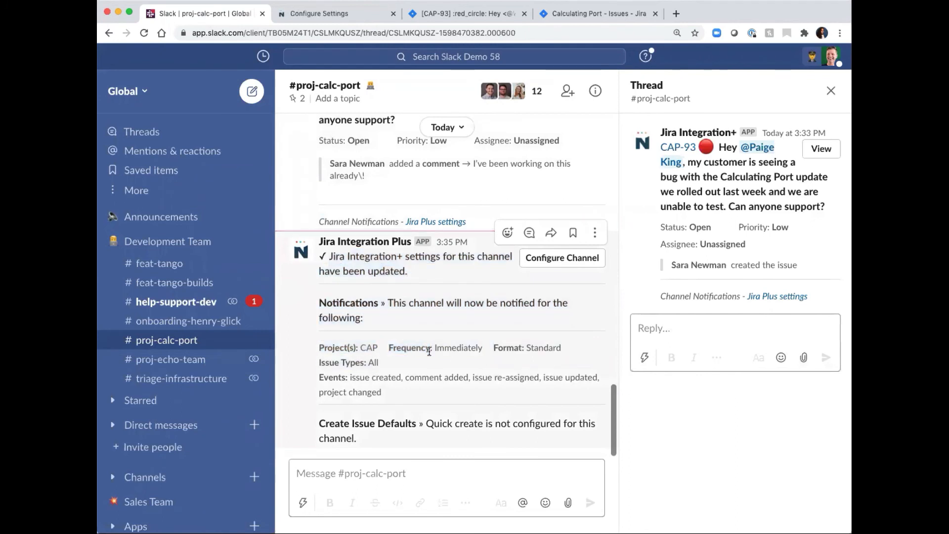